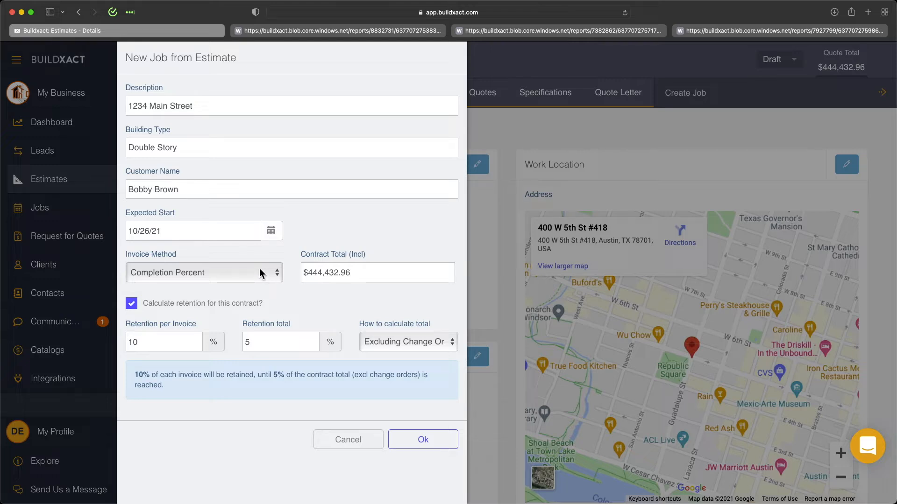
Step: Create the job from the estimate with Completion Percent invoicing and retention calculation enabled, excluding change orders
left_click(255, 310)
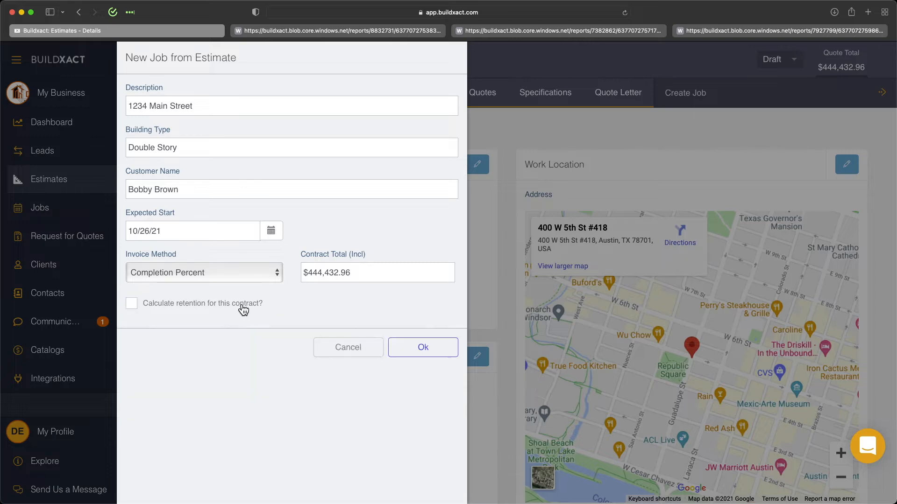
left_click(238, 310)
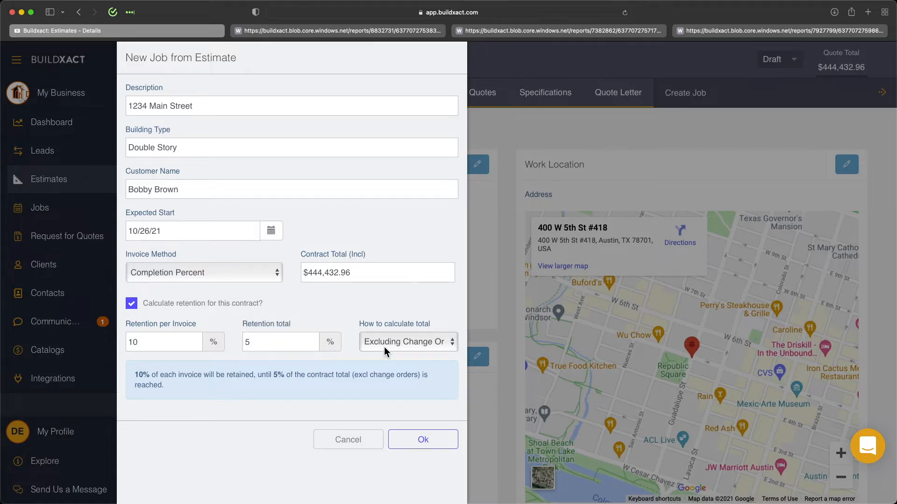
left_click(420, 440)
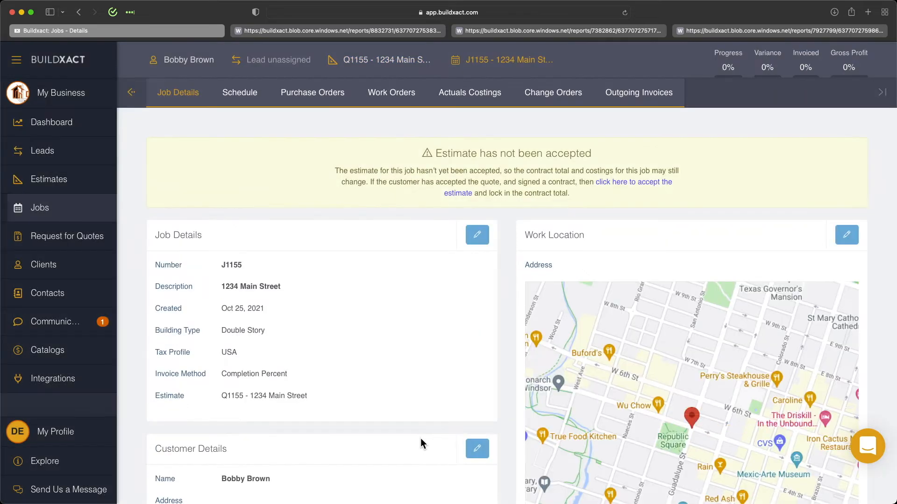
Step: Accept the job's estimate to lock in the contract total, and open the job's outgoing invoices
left_click(626, 186)
left_click(506, 312)
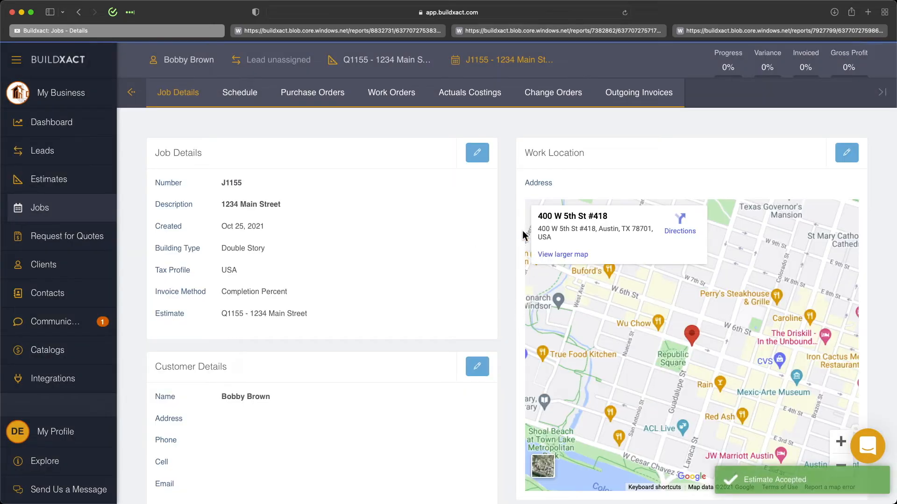
left_click(638, 96)
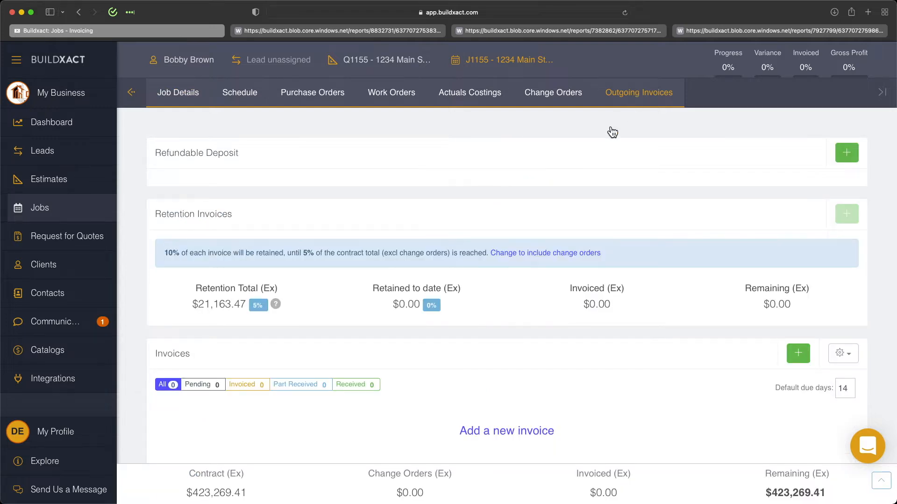
Step: Look over a new refundable deposit invoice form and close it without saving
left_click_drag(168, 153, 279, 157)
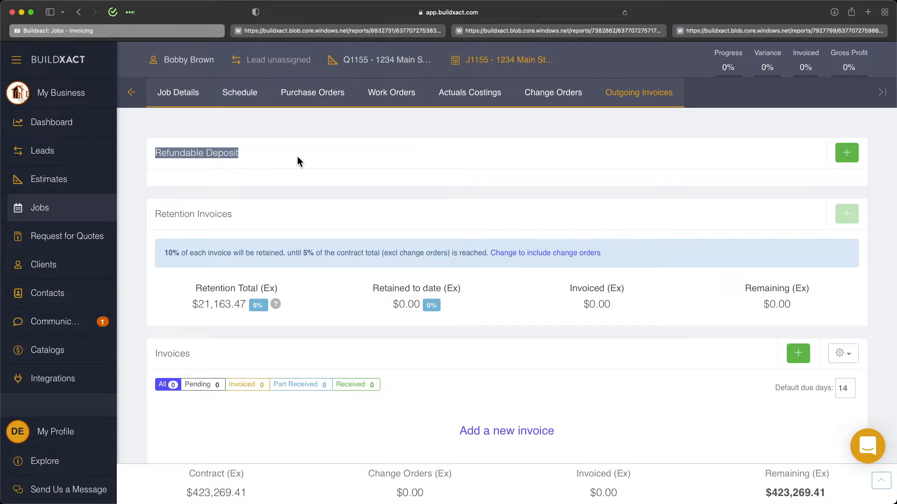
left_click(850, 156)
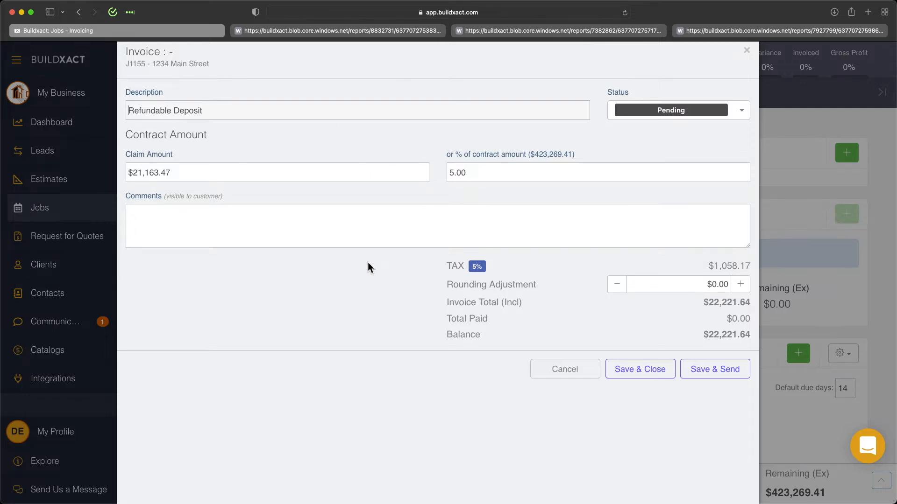
left_click(572, 376)
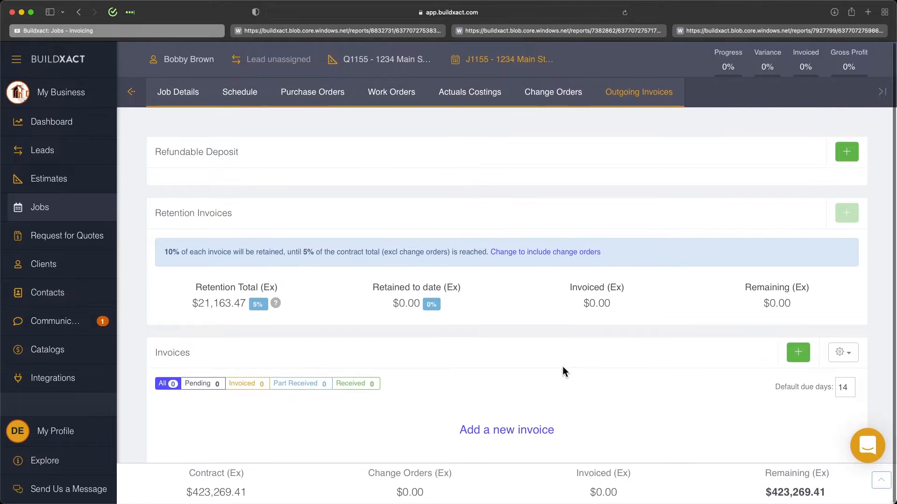
Step: Start a new invoice for the job with the description "Buildxact Demonstration - September"
left_click_drag(150, 353, 230, 352)
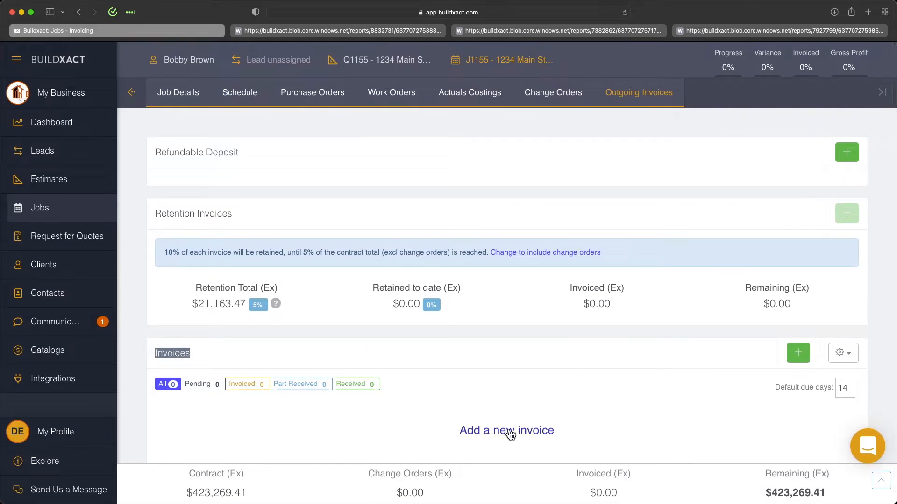
left_click(797, 354)
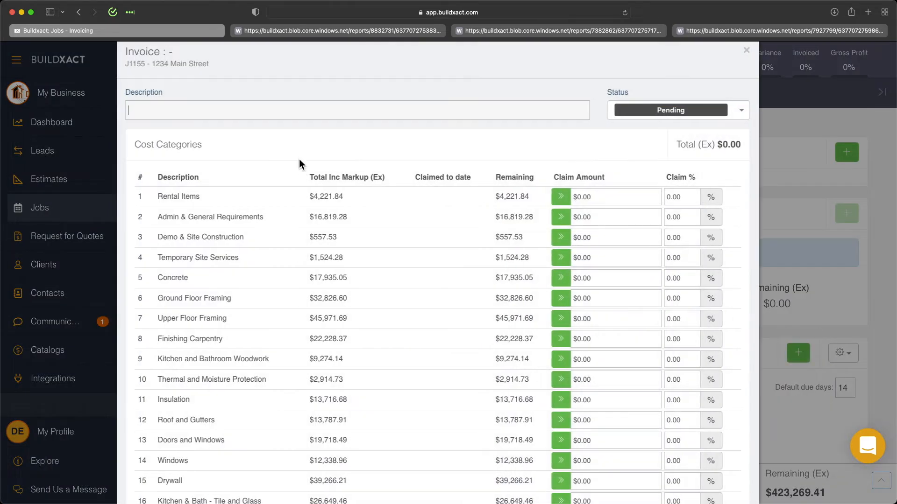
left_click(180, 108)
type("Buildxact Demonstration ")
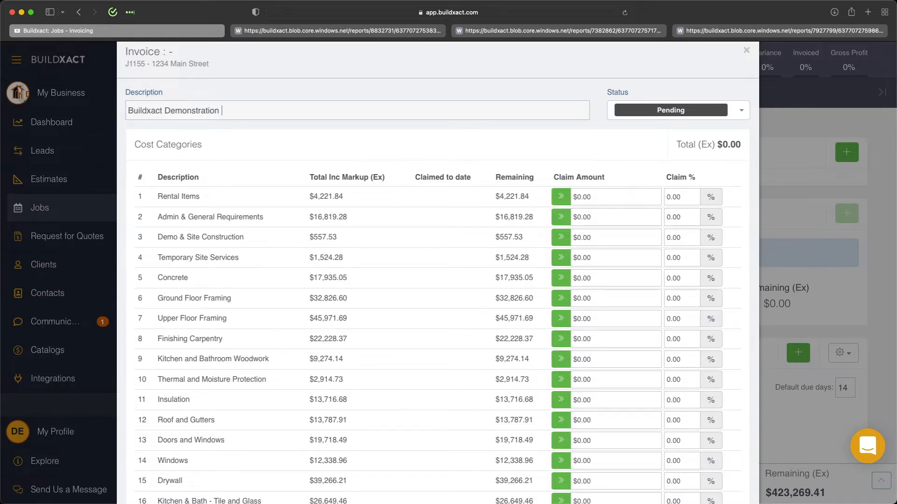
type("- September")
left_click(539, 133)
Step: Try claiming the entire remainder for Rental Items, followed by a claim amount of 1000
scroll(568, 161, "down", 3)
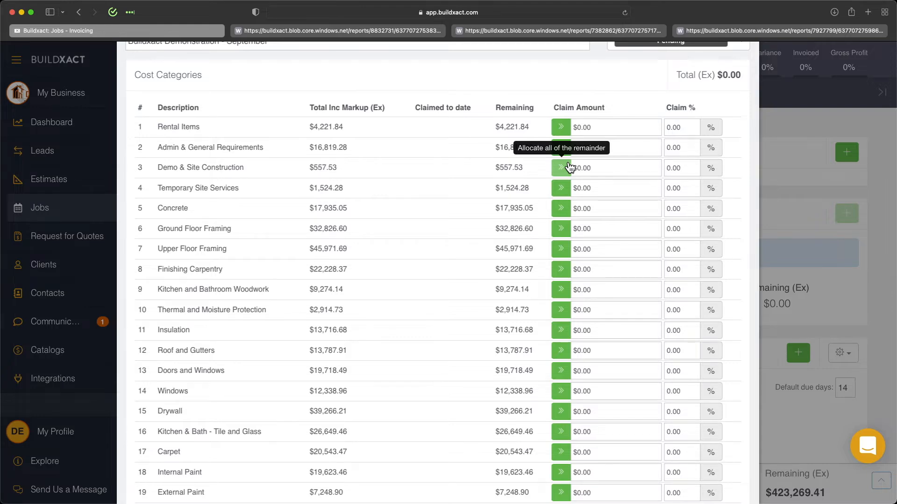
left_click(563, 130)
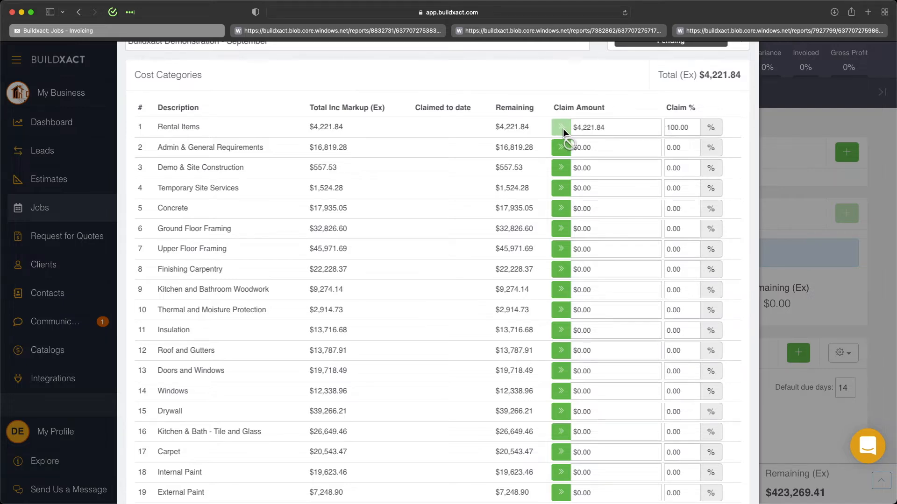
left_click_drag(620, 128, 524, 126)
type("1000")
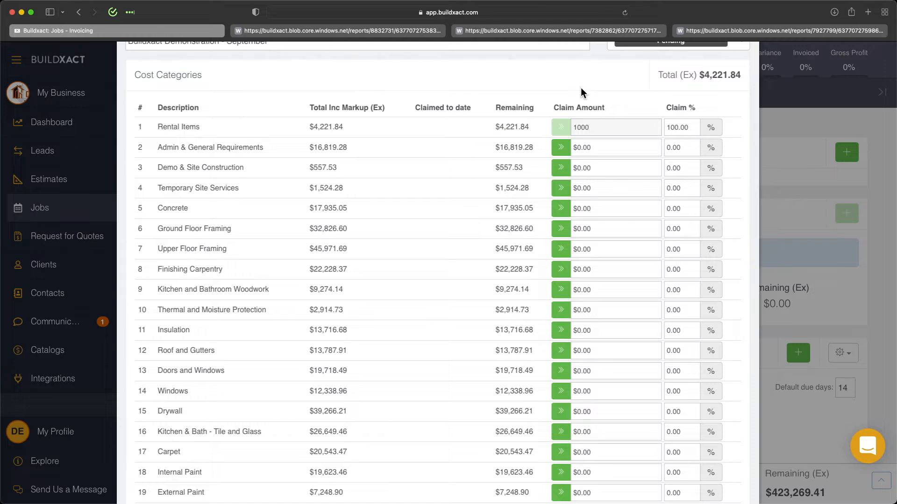
left_click(581, 88)
Step: Claim 50% of Rental Items and the entire remainder of Admin & General Requirements on the invoice
left_click_drag(683, 126, 654, 128)
double_click(682, 127)
type("50")
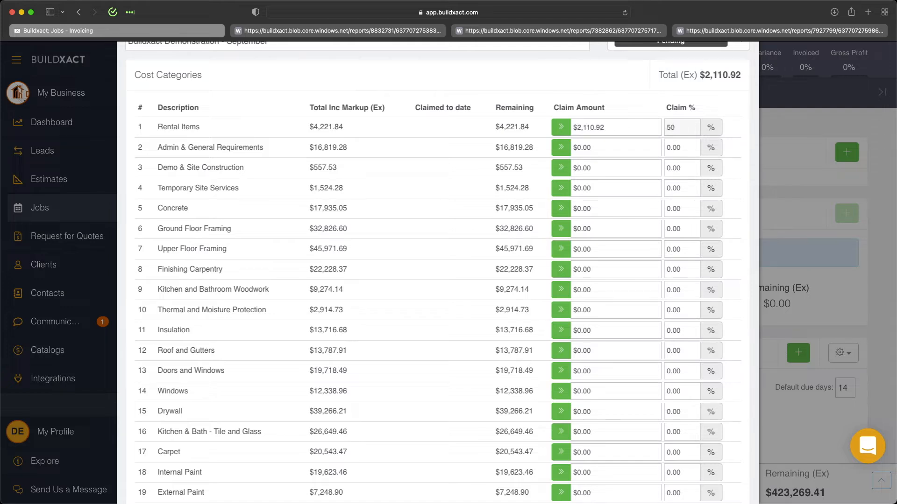
left_click(560, 147)
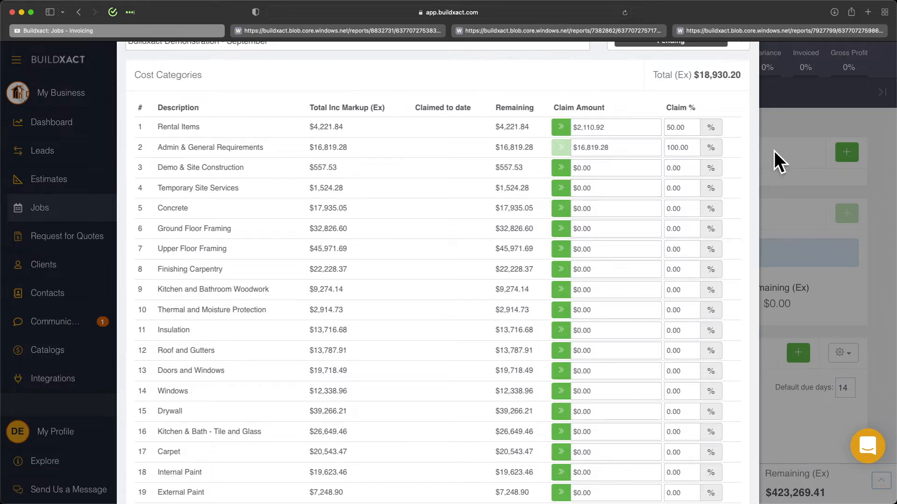
Step: Save and close the September invoice without sending it
scroll(641, 331, "down", 1)
scroll(641, 331, "down", 10)
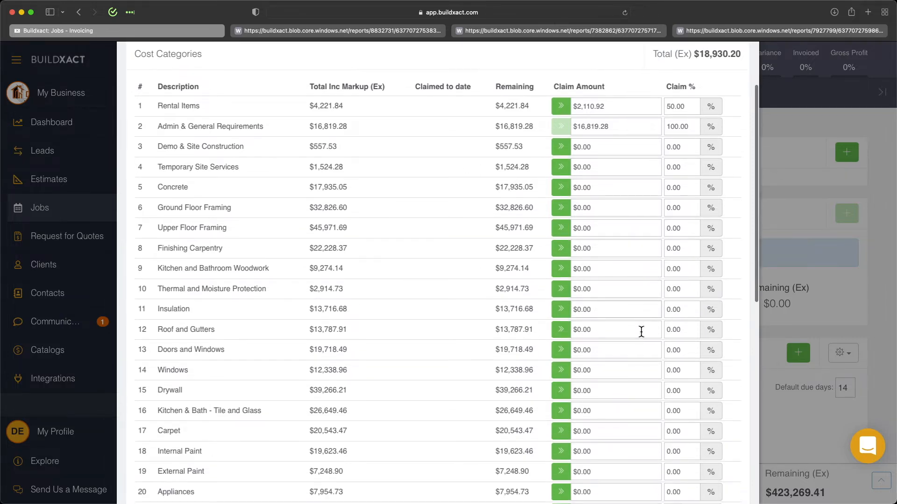
scroll(645, 337, "down", 3)
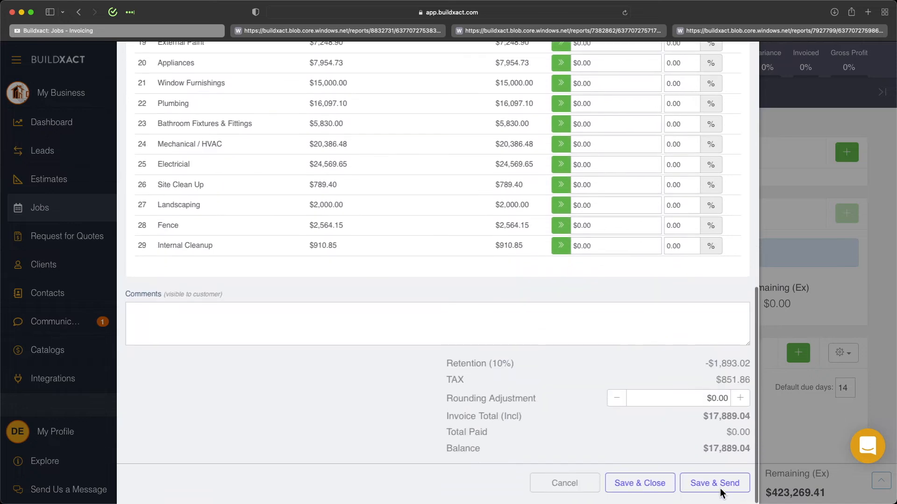
left_click(654, 492)
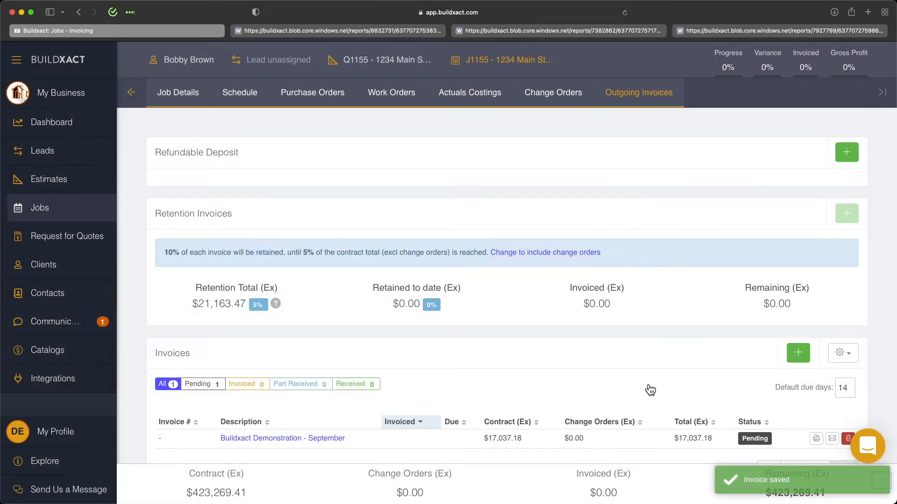
Step: Try to add another invoice while the September invoice is still pending, and dismiss the notice
scroll(650, 357, "down", 2)
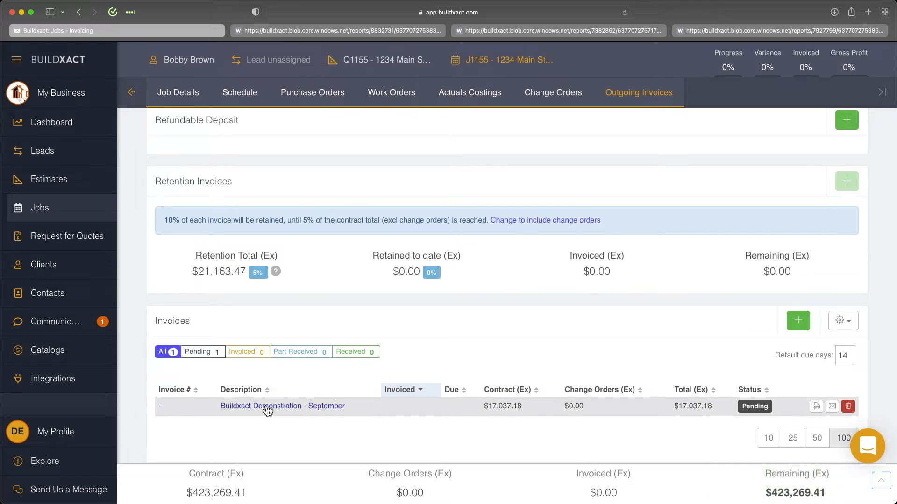
left_click(799, 321)
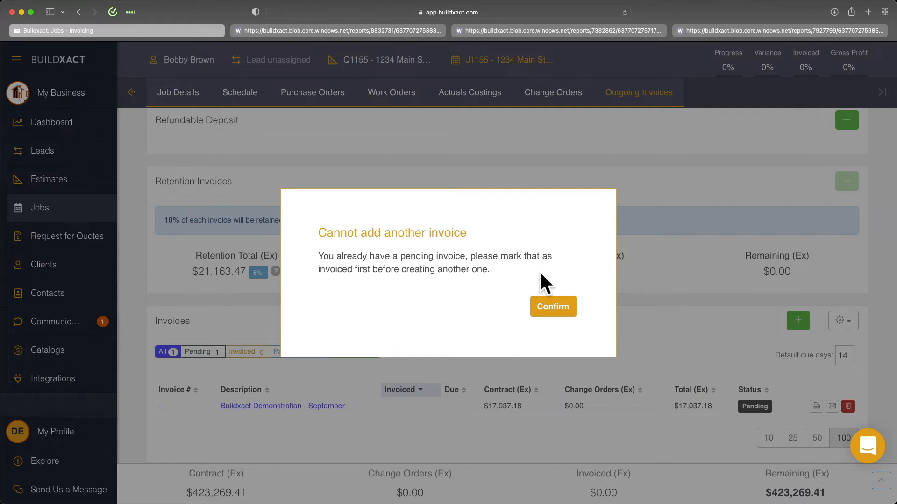
left_click_drag(483, 256, 536, 273)
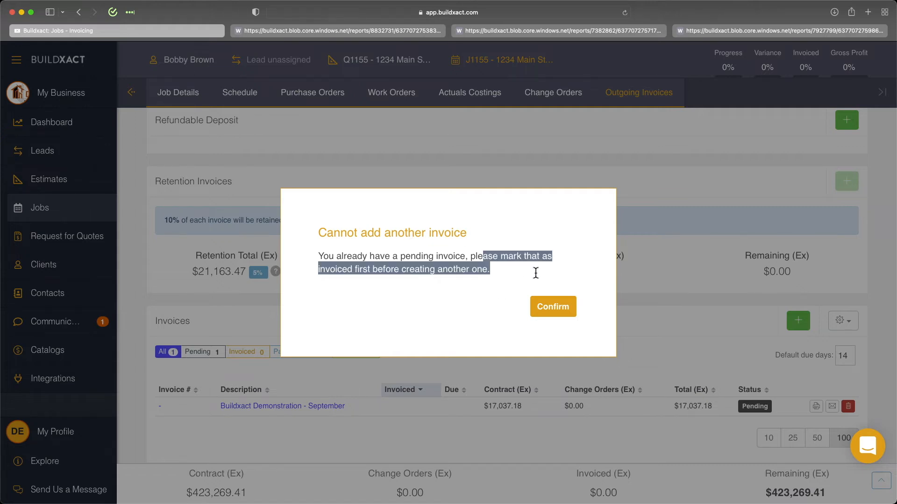
left_click(564, 313)
Step: Set the status of the "Buildxact Demonstration - September" invoice to Invoiced and save it
left_click(307, 409)
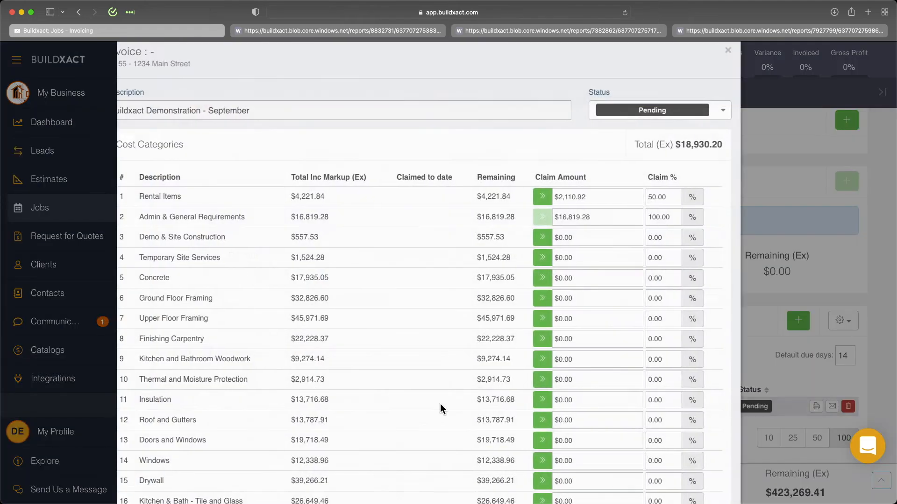
left_click(656, 114)
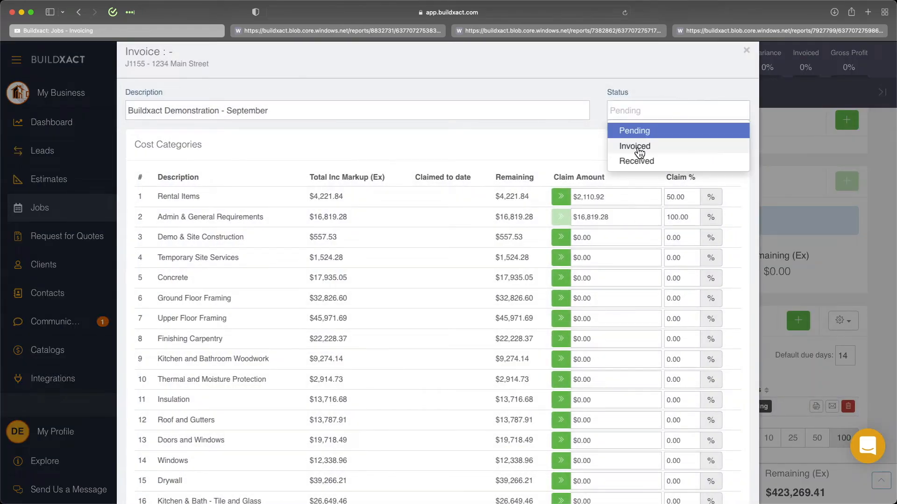
left_click(635, 145)
scroll(674, 229, "down", 10)
scroll(674, 232, "down", 3)
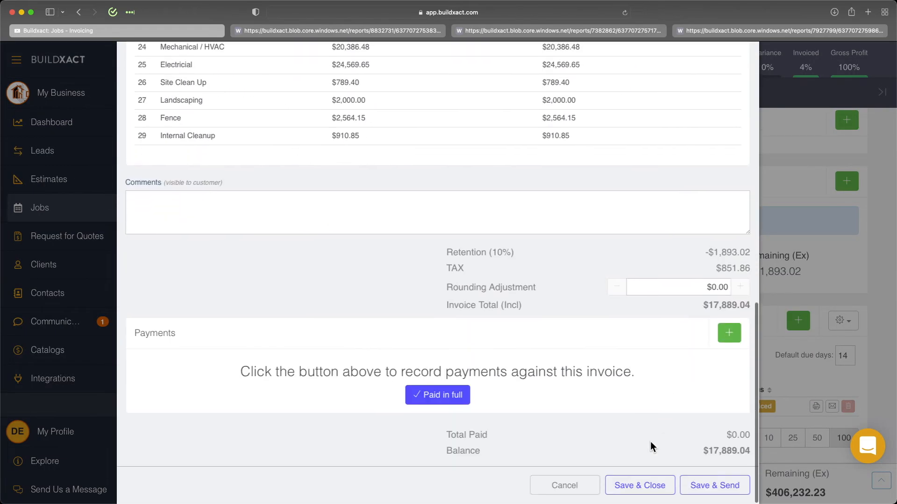
left_click(637, 486)
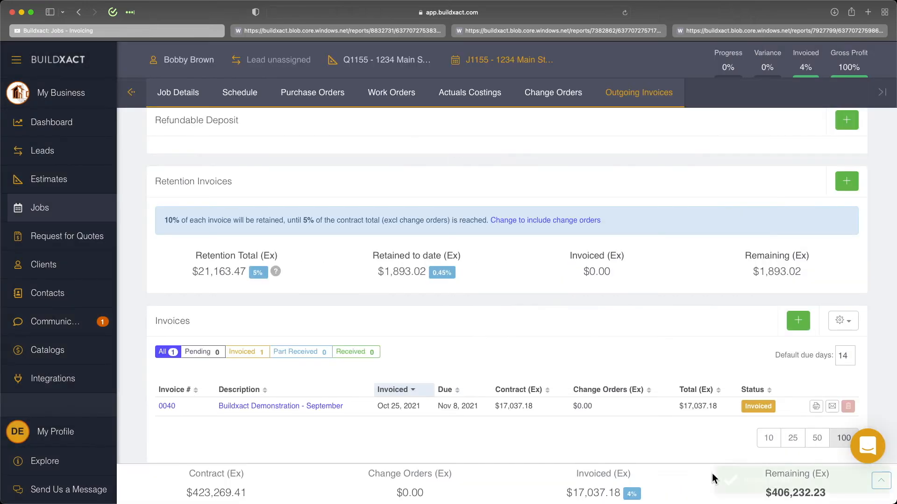
Step: Generate the September invoice report as a PDF and open it for viewing
left_click(817, 407)
left_click(392, 164)
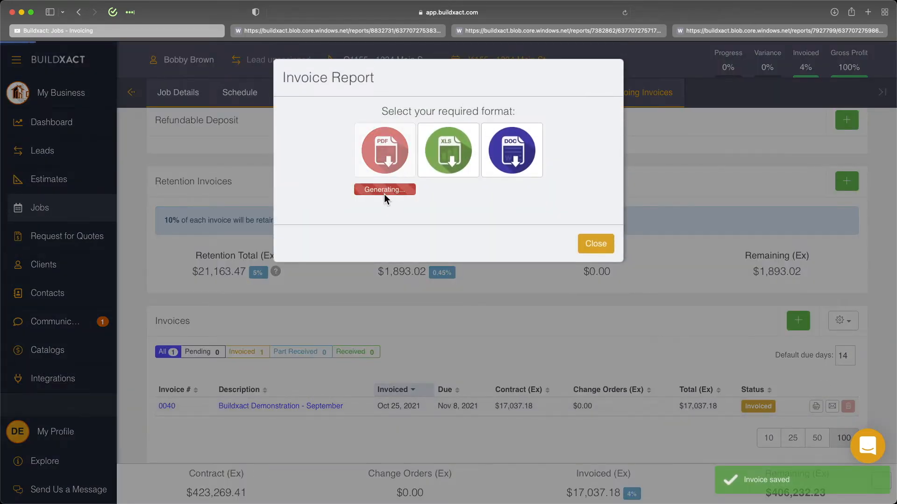
left_click(382, 193)
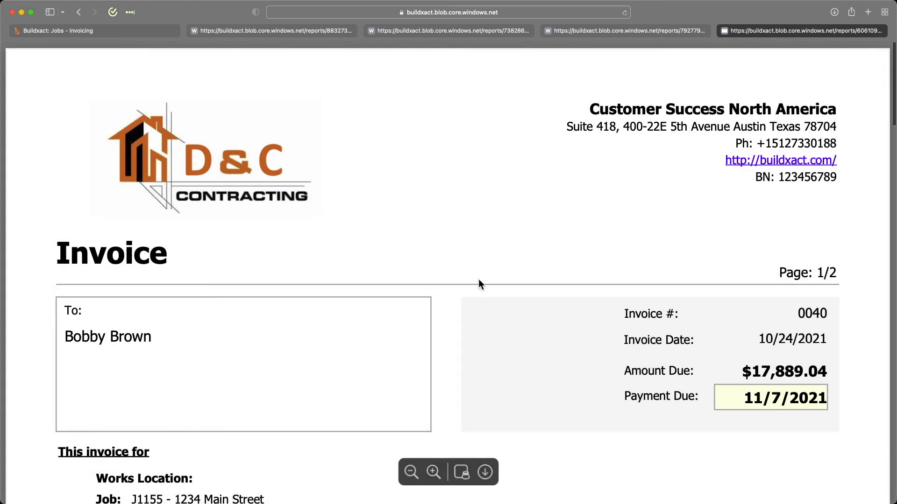
Step: Review the category totals and remaining amounts in the PDF invoice, return to the job's invoices and close the report dialog
left_click(412, 471)
scroll(537, 303, "down", 5)
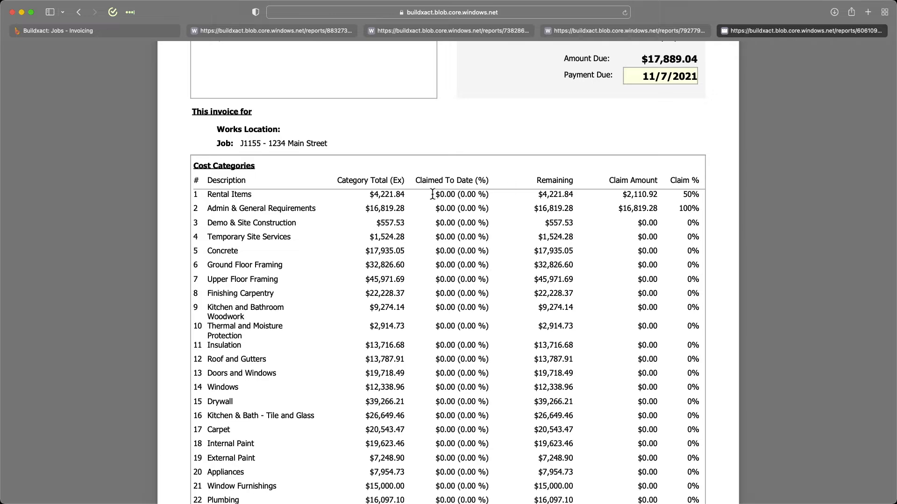
left_click_drag(365, 195, 423, 198)
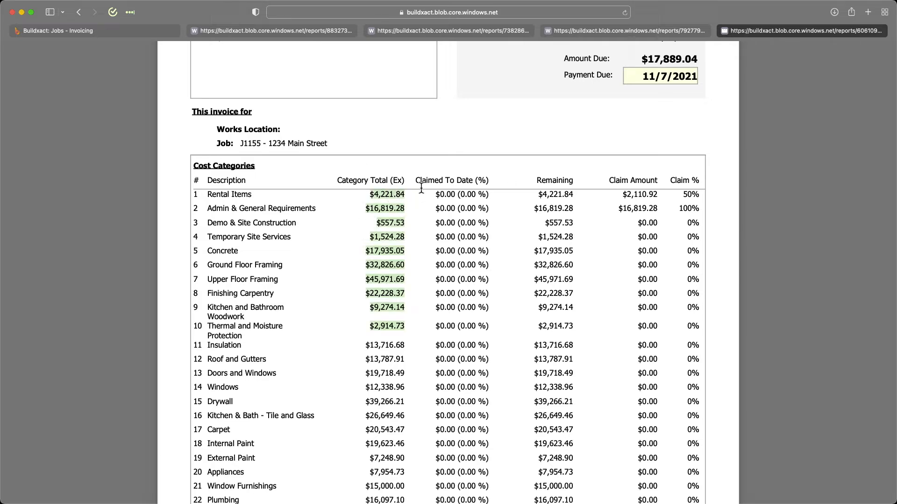
left_click_drag(542, 195, 575, 195)
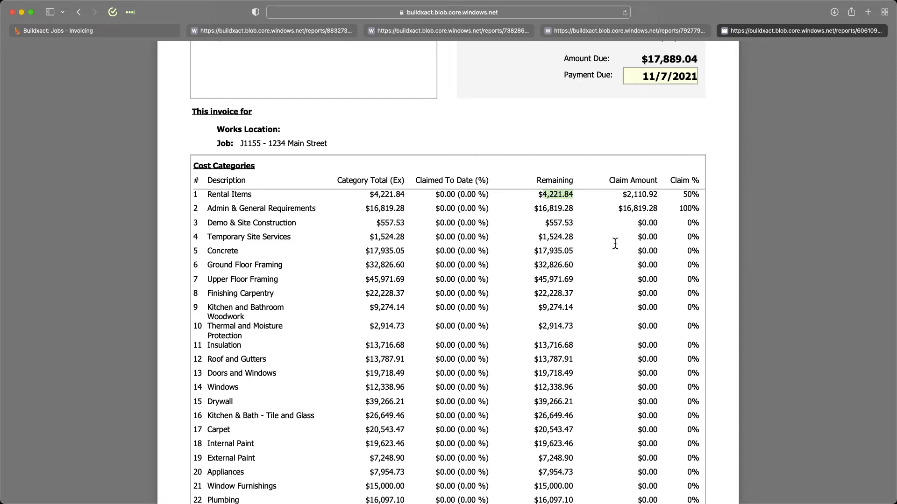
left_click(114, 32)
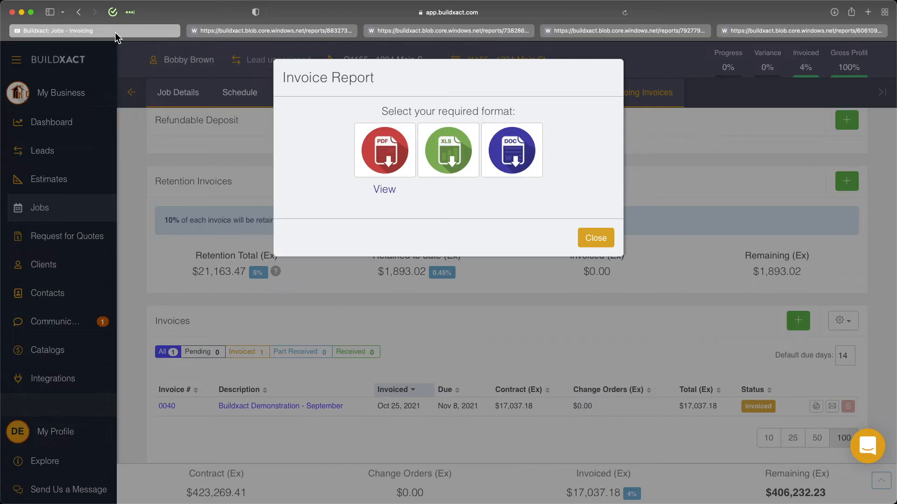
left_click(605, 247)
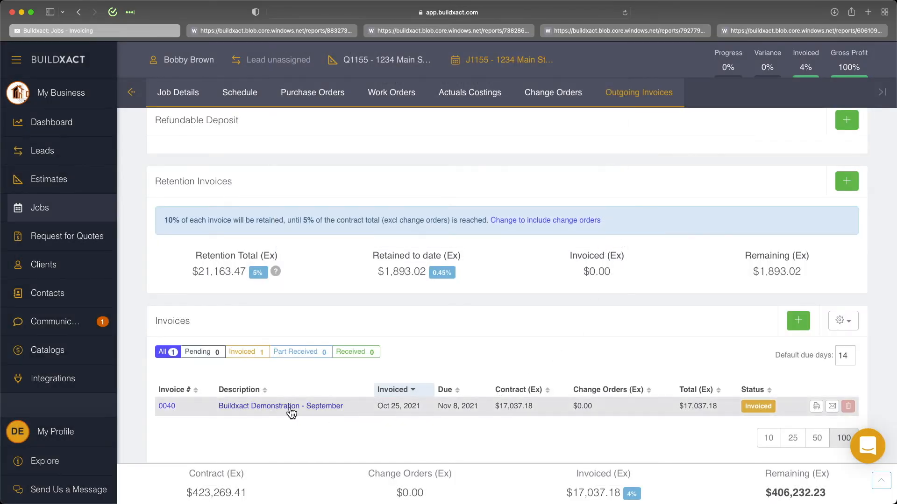
Step: Mark the "Buildxact Demonstration - September" invoice as Received with a full receipt of $17,889.04, and save the invoice
left_click(288, 408)
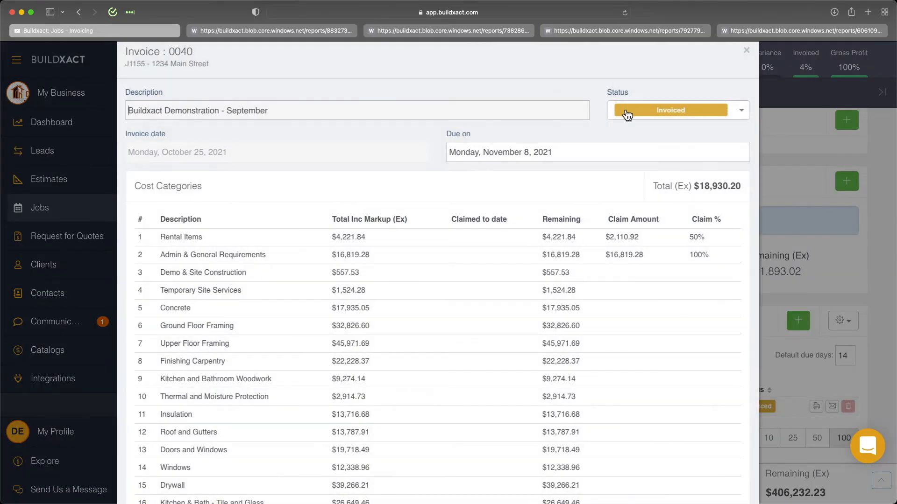
left_click(626, 110)
left_click(664, 162)
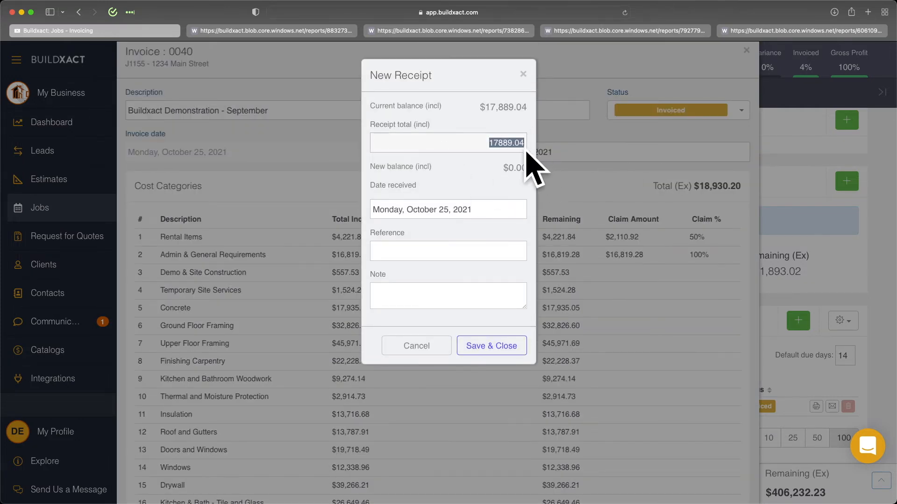
left_click(497, 349)
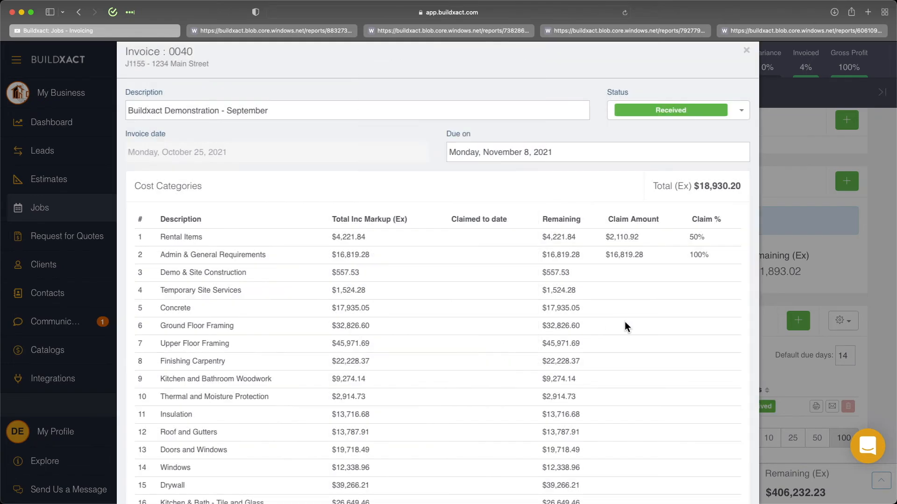
scroll(626, 327, "down", 8)
scroll(631, 339, "down", 5)
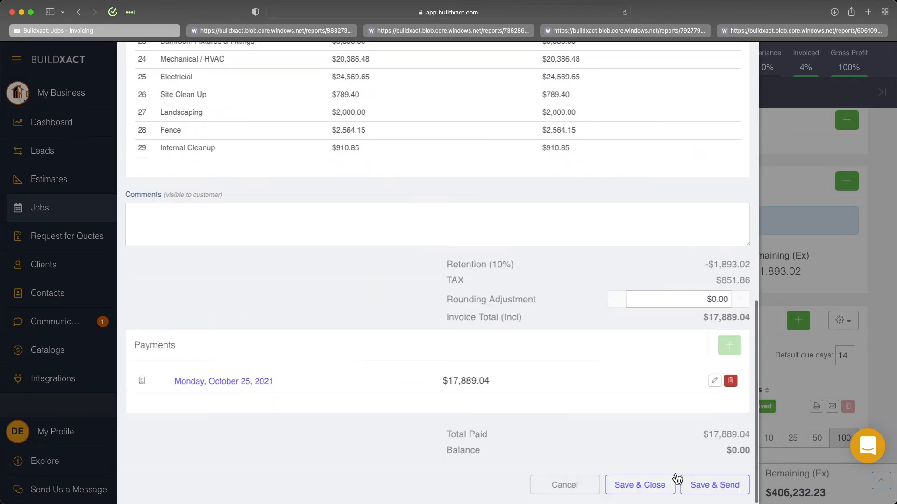
left_click(653, 488)
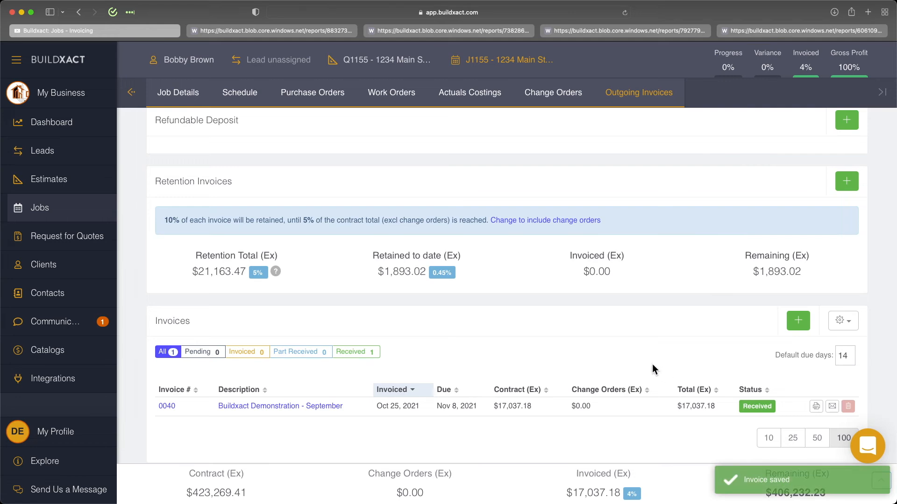
Step: Add an invoice described "Buildxact Demonstration #2", claiming the full remainder of Rental Items, Demo & Site Construction and Temporary Site Services
left_click(797, 321)
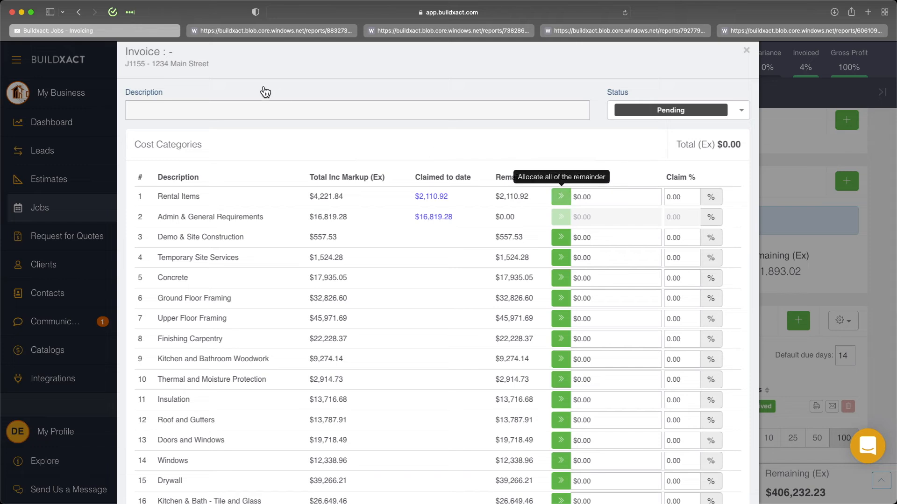
type("Buildxac")
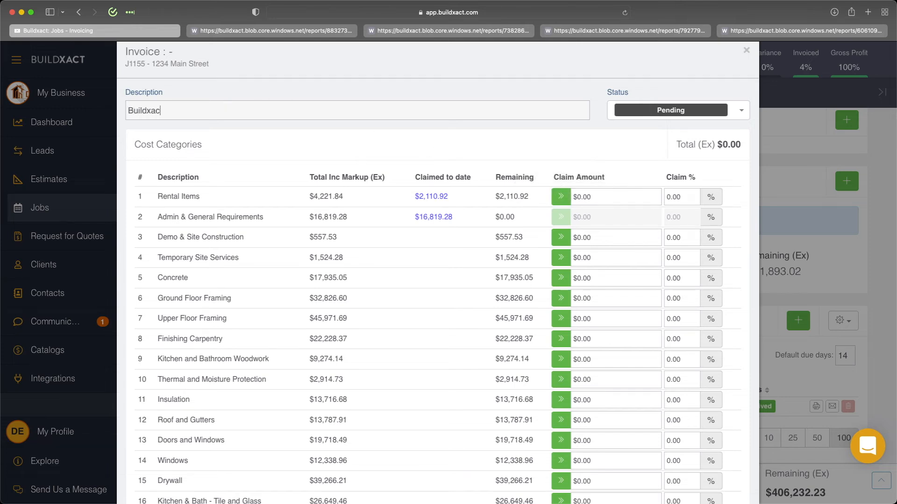
type("t Demonstration #2")
left_click(560, 196)
left_click(560, 258)
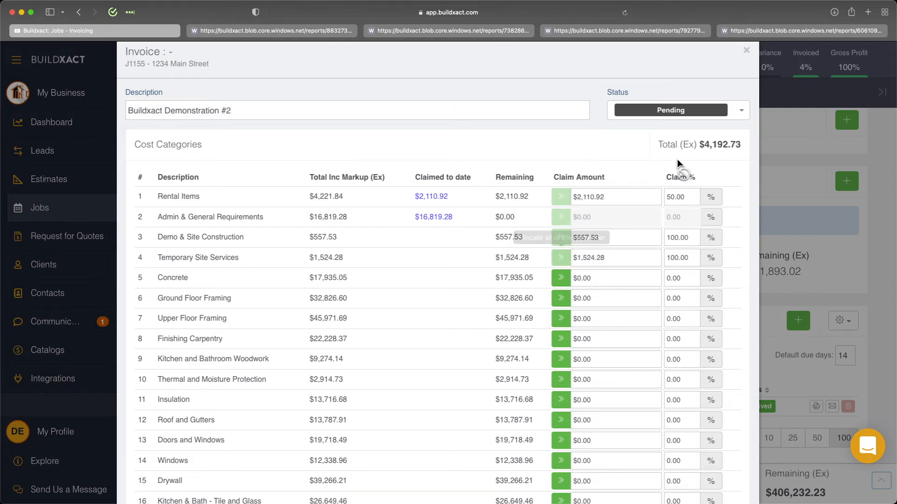
Step: Set the status of the "Buildxact Demonstration #2" invoice to Invoiced and save it
left_click(670, 111)
left_click(678, 146)
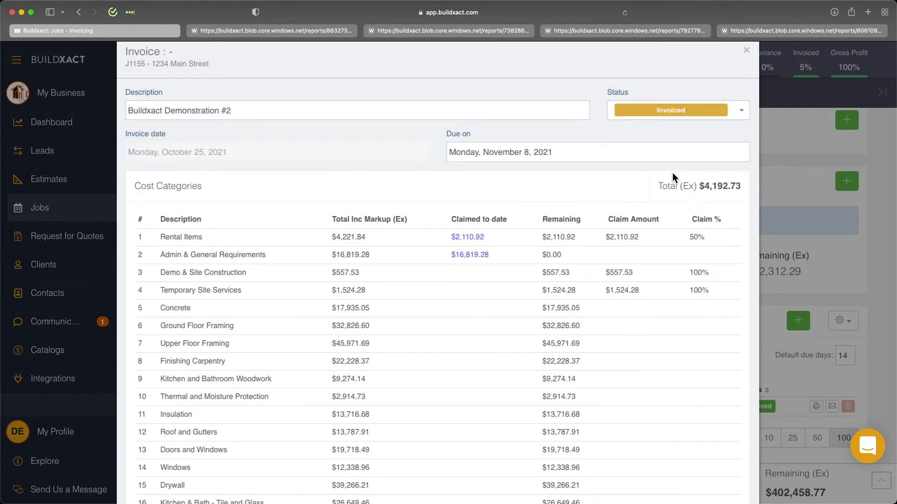
scroll(671, 172, "down", 15)
left_click(649, 487)
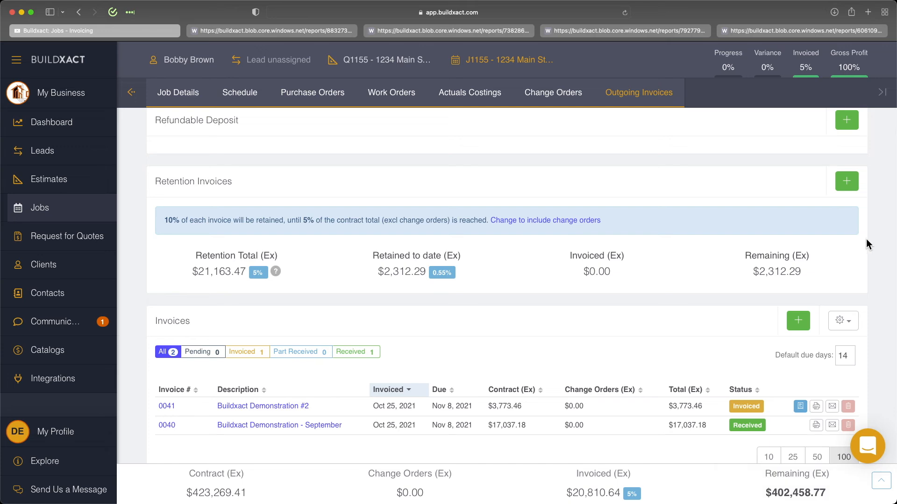
Step: Open a new retention invoice to check how much retention can be claimed, and cancel it
scroll(852, 188, "down", 1)
left_click(846, 179)
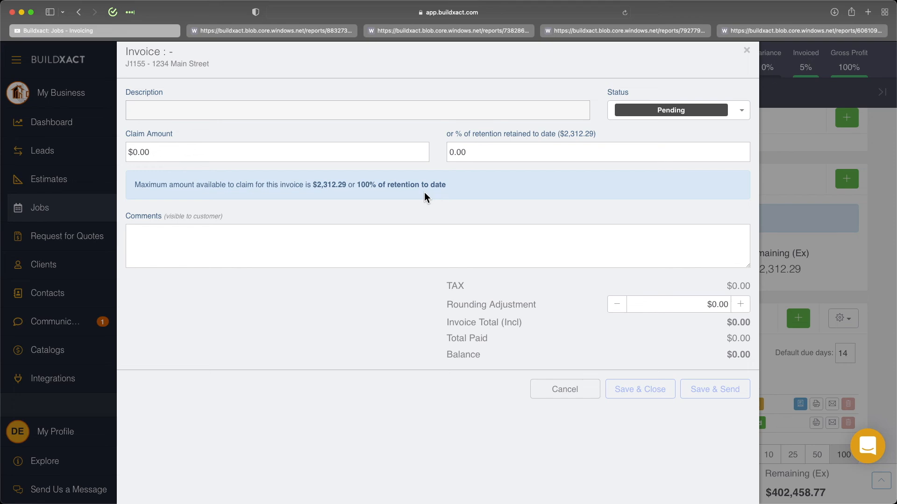
left_click(567, 391)
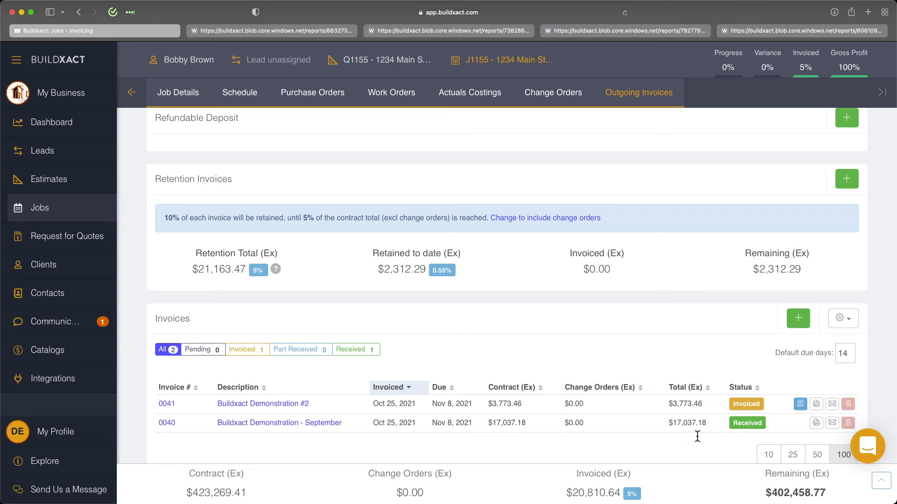
Step: Generate the job's invoice statement as a PDF and examine its listed invoices, balance and retention totals
left_click(845, 319)
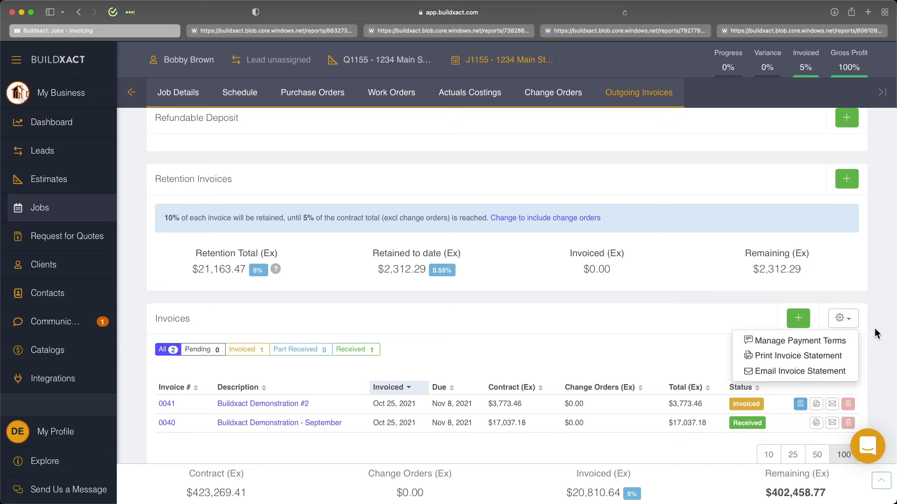
left_click(803, 358)
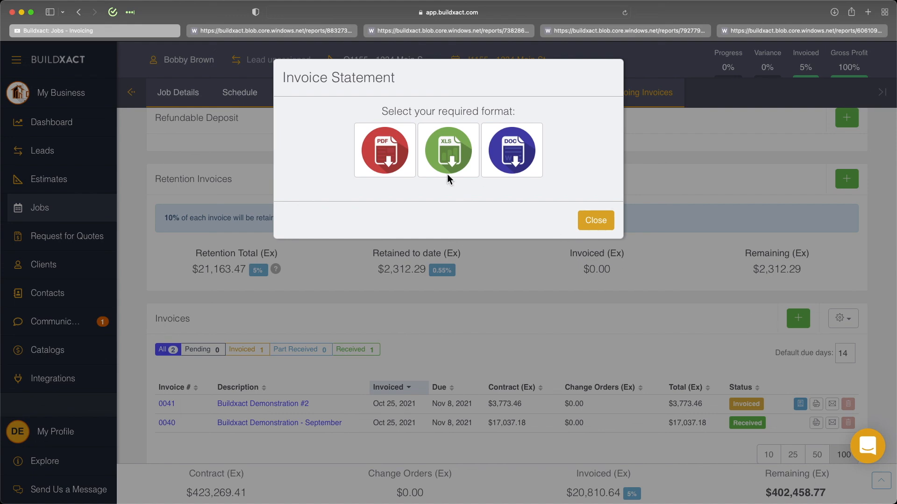
left_click(382, 193)
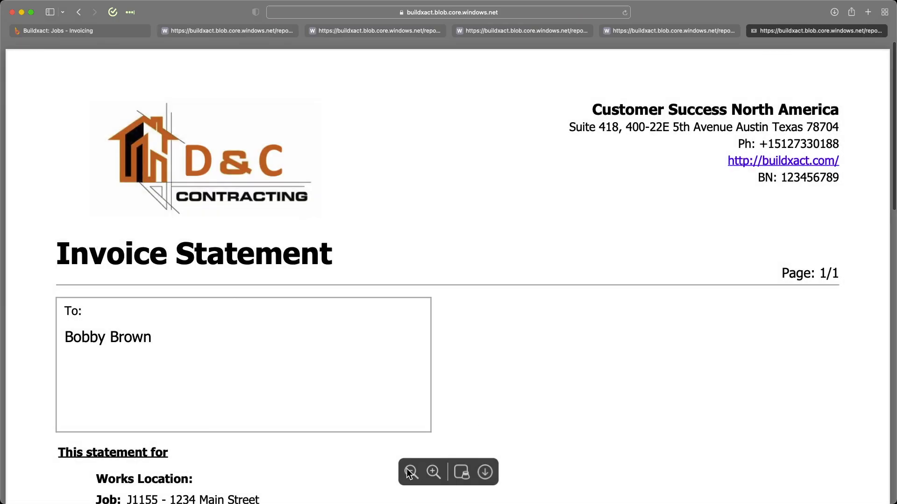
left_click(409, 472)
scroll(561, 411, "down", 5)
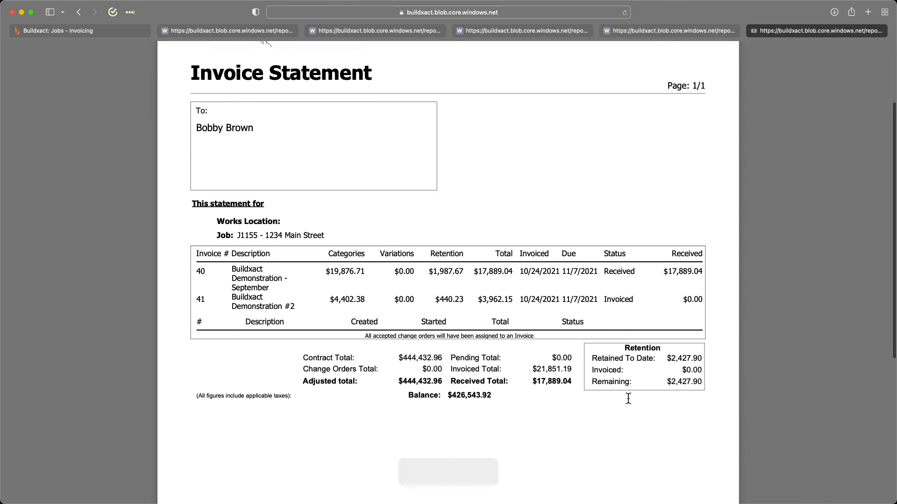